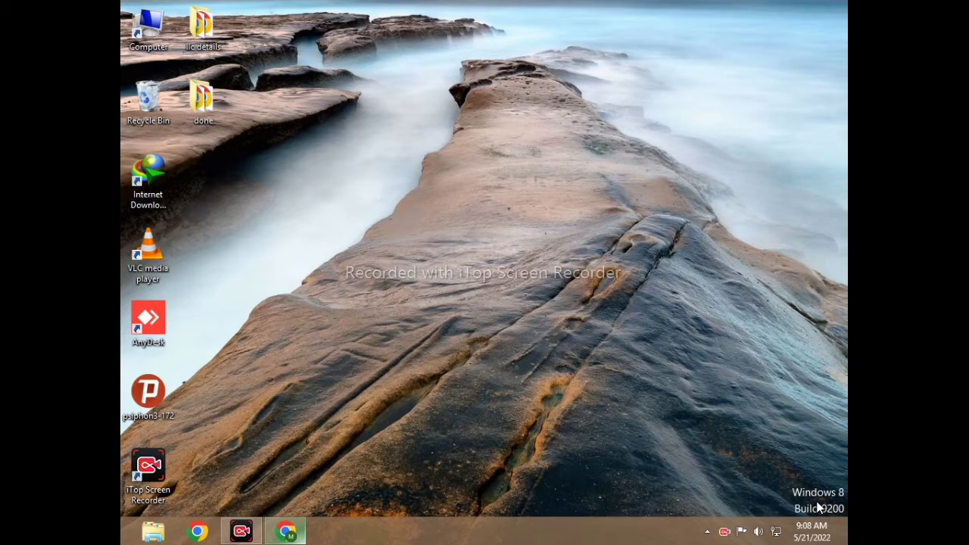
Switch to Chrome, search Google for Payoneer and open the Payoneer Payments sign-up result
{"action": "key", "text": "super"}
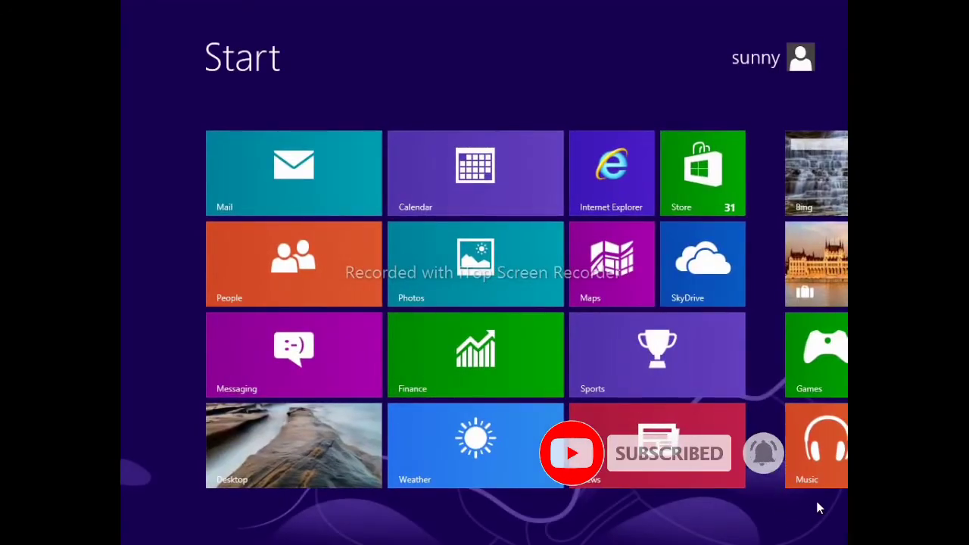
{"action": "left_click", "coordinate": [294, 452]}
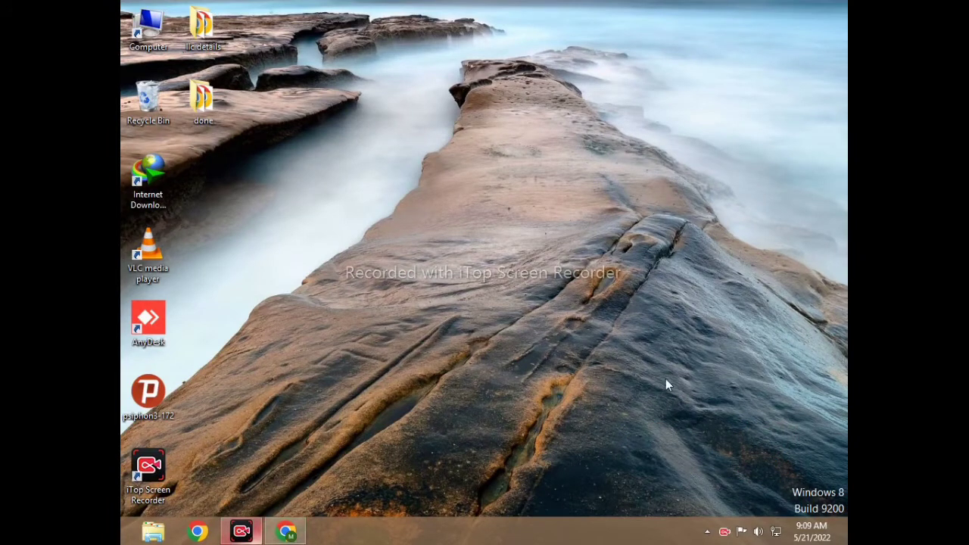
{"action": "left_click", "coordinate": [287, 531]}
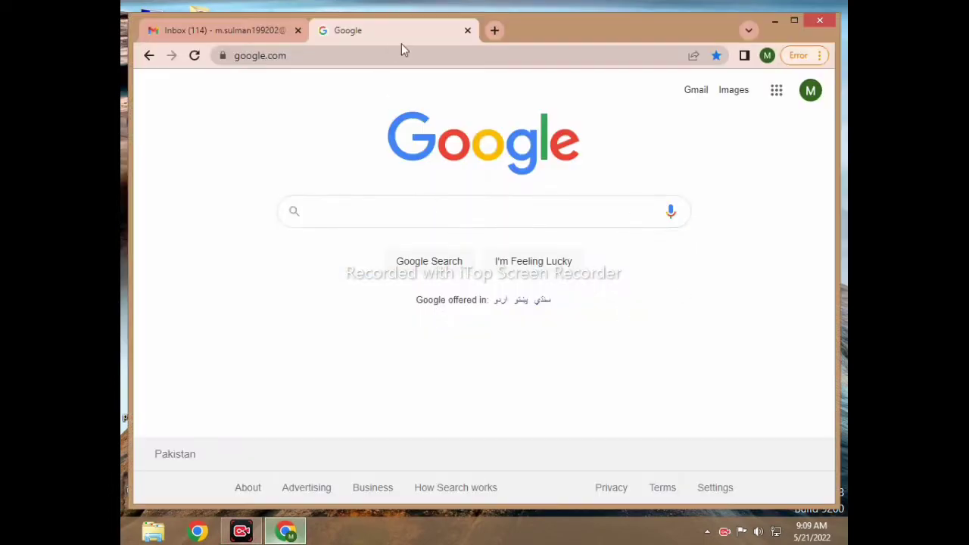
{"action": "left_click", "coordinate": [336, 211]}
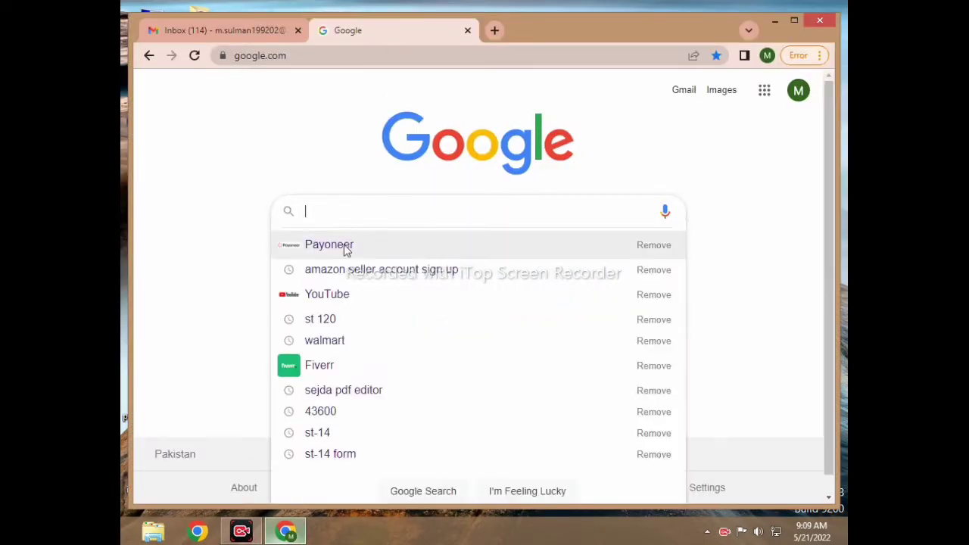
{"action": "left_click", "coordinate": [346, 250]}
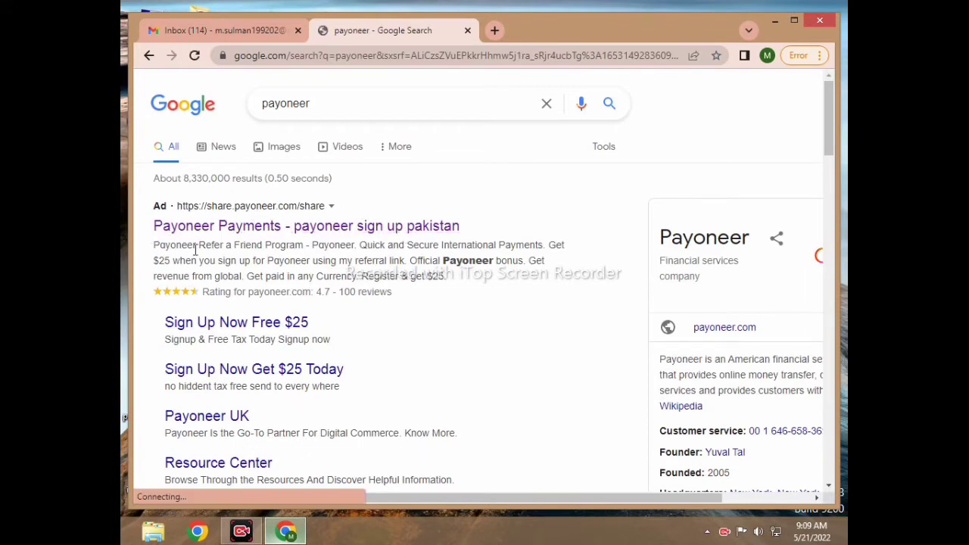
{"action": "left_click", "coordinate": [418, 236]}
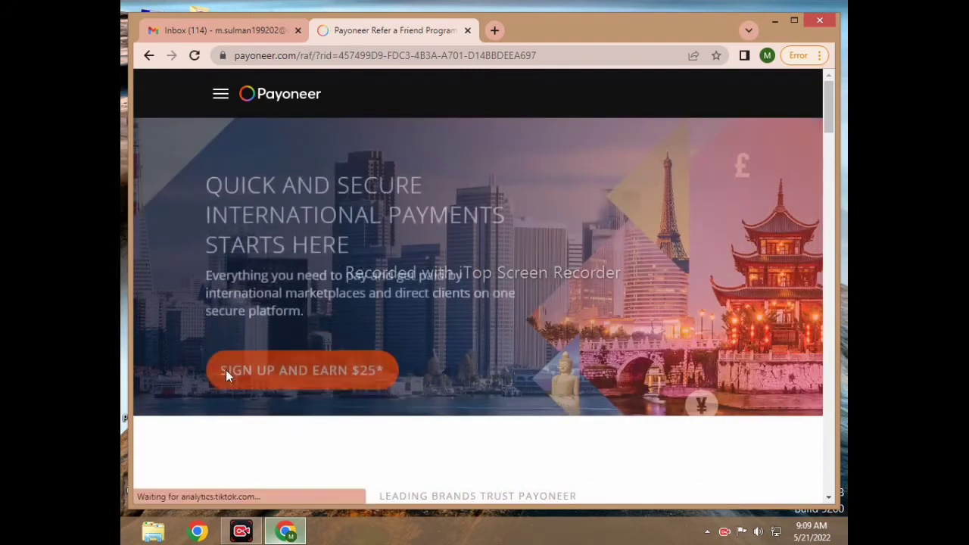
Start the sign-up as an Individual looking to get paid by international clients or marketplaces, and register for the suggested account
{"action": "left_click", "coordinate": [324, 365]}
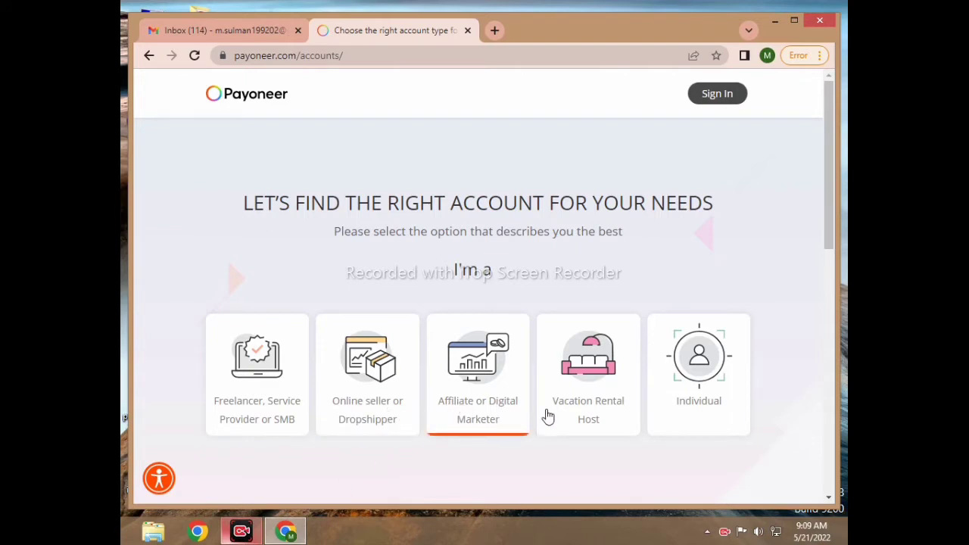
{"action": "left_click", "coordinate": [693, 380]}
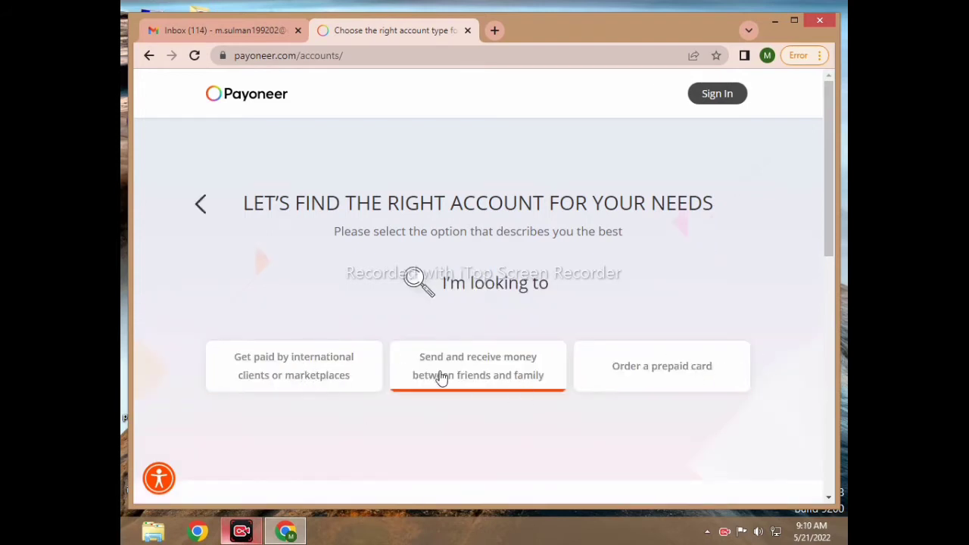
{"action": "left_click", "coordinate": [281, 373]}
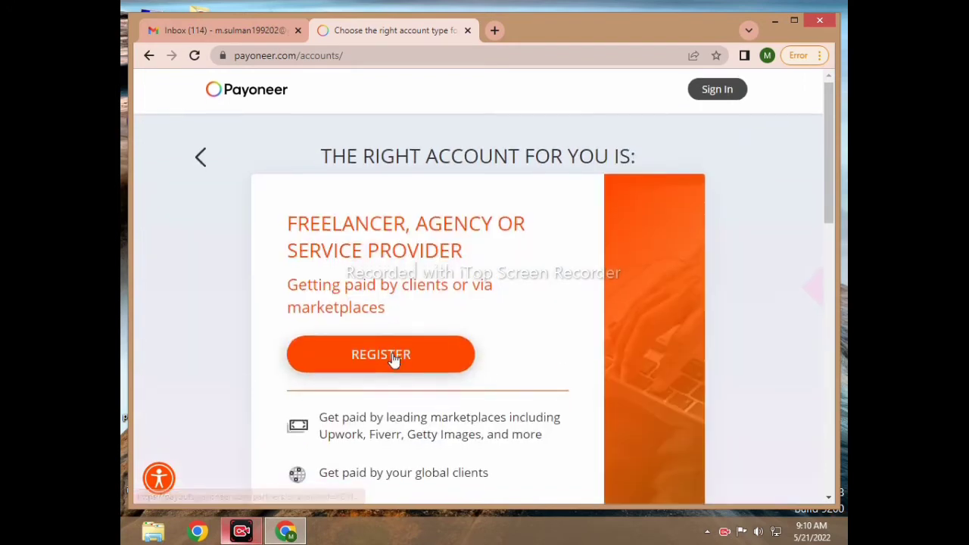
{"action": "scroll", "coordinate": [393, 360], "scroll_direction": "down", "scroll_amount": 2}
{"action": "left_click", "coordinate": [415, 251]}
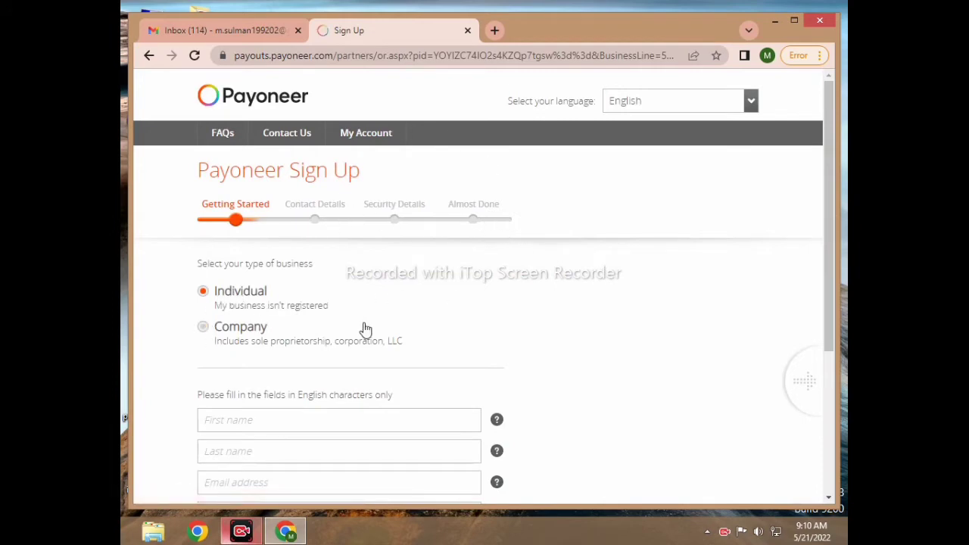
Select Company as the type of business and look through the company and authorized representative fields
{"action": "scroll", "coordinate": [361, 329], "scroll_direction": "down", "scroll_amount": 1}
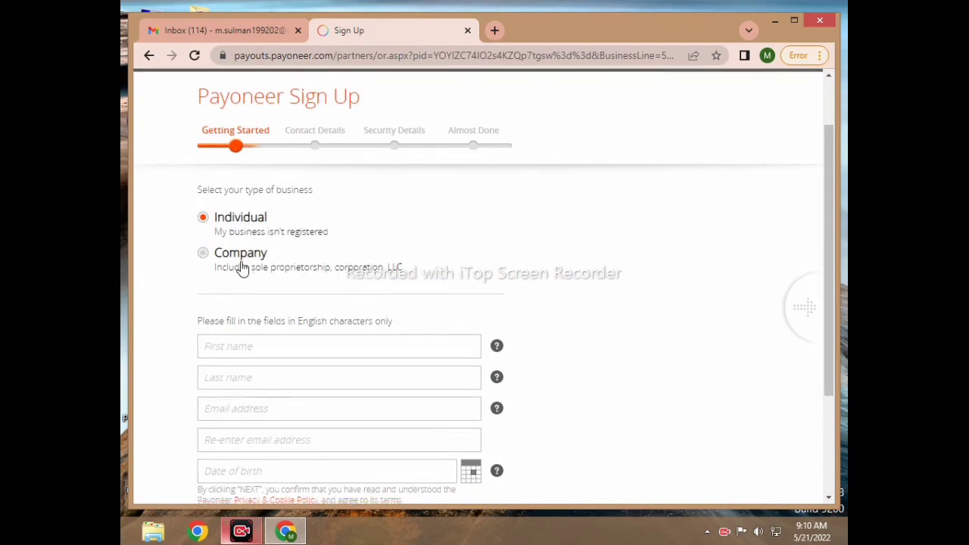
{"action": "left_click", "coordinate": [240, 264]}
{"action": "scroll", "coordinate": [325, 363], "scroll_direction": "down", "scroll_amount": 1}
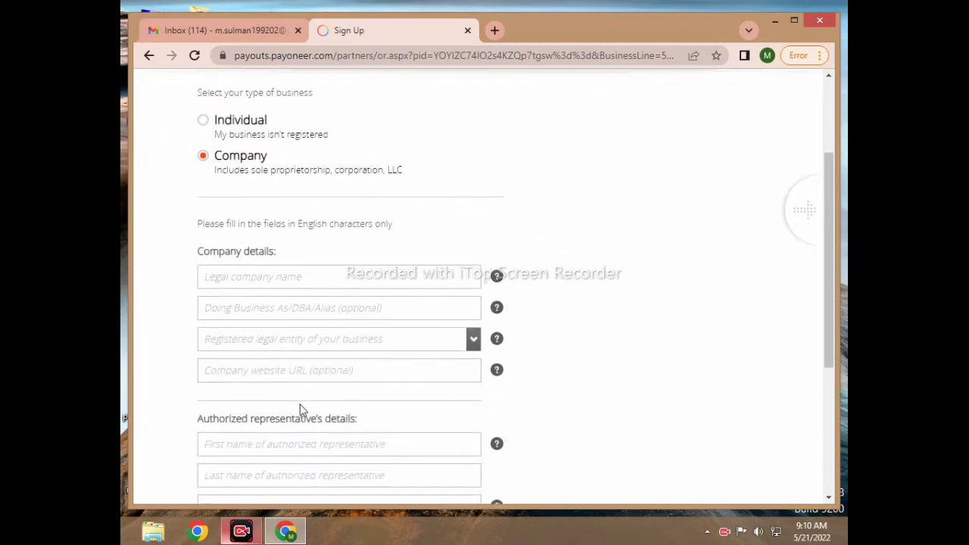
{"action": "scroll", "coordinate": [295, 409], "scroll_direction": "down", "scroll_amount": 1}
{"action": "scroll", "coordinate": [330, 431], "scroll_direction": "down", "scroll_amount": 1}
{"action": "scroll", "coordinate": [329, 424], "scroll_direction": "up", "scroll_amount": 4}
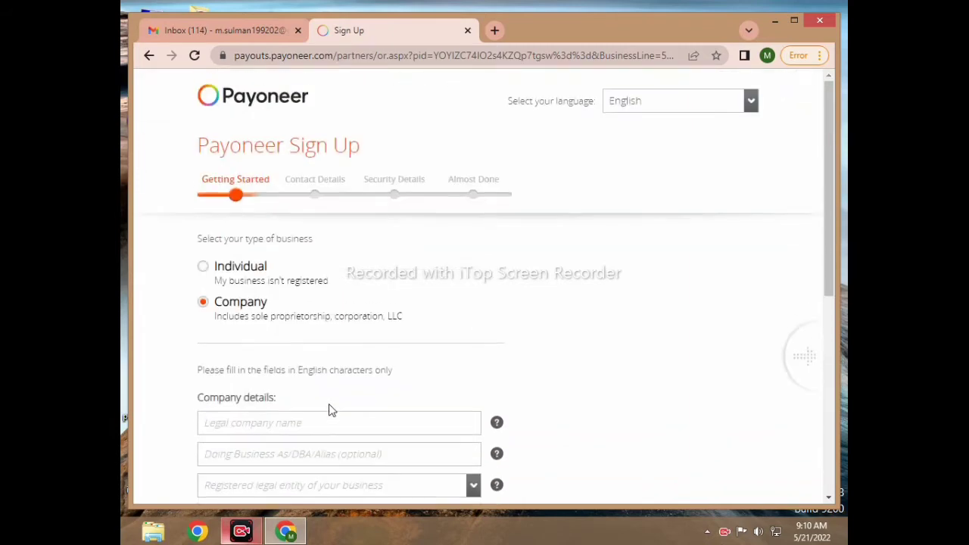
Select Individual as the type of business and submit the applicant's name, email address and date of birth
{"action": "left_click", "coordinate": [232, 271]}
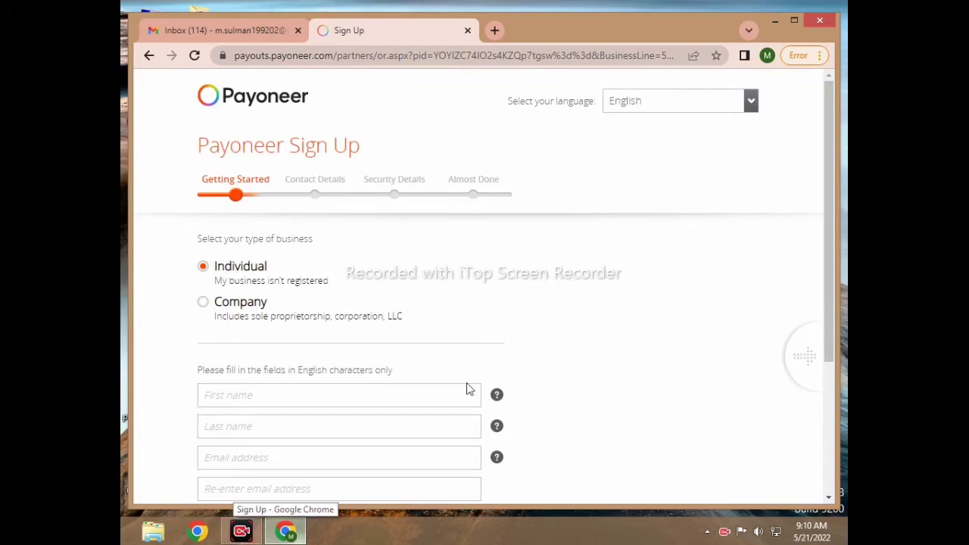
{"action": "scroll", "coordinate": [268, 346], "scroll_direction": "down", "scroll_amount": 1}
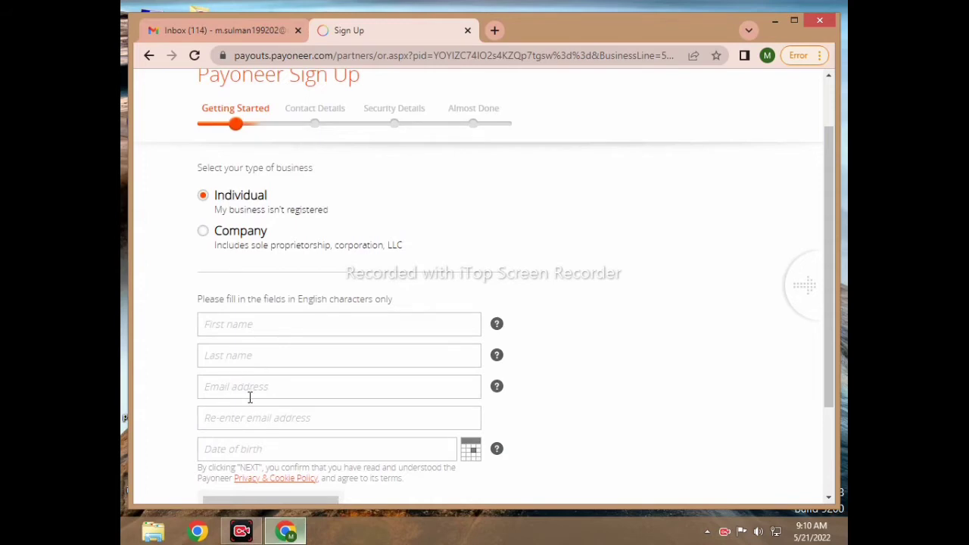
{"action": "scroll", "coordinate": [250, 397], "scroll_direction": "down", "scroll_amount": 1}
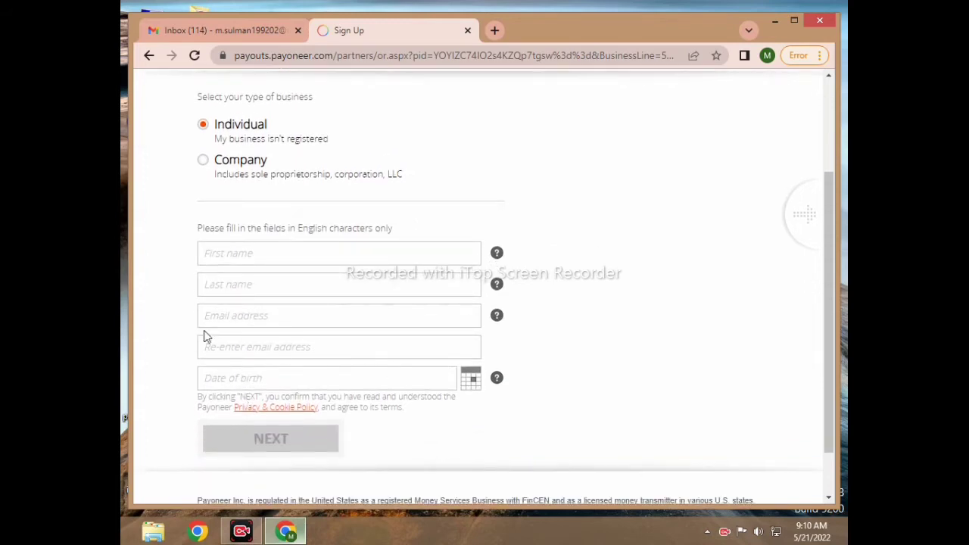
{"action": "scroll", "coordinate": [352, 407], "scroll_direction": "down", "scroll_amount": 1}
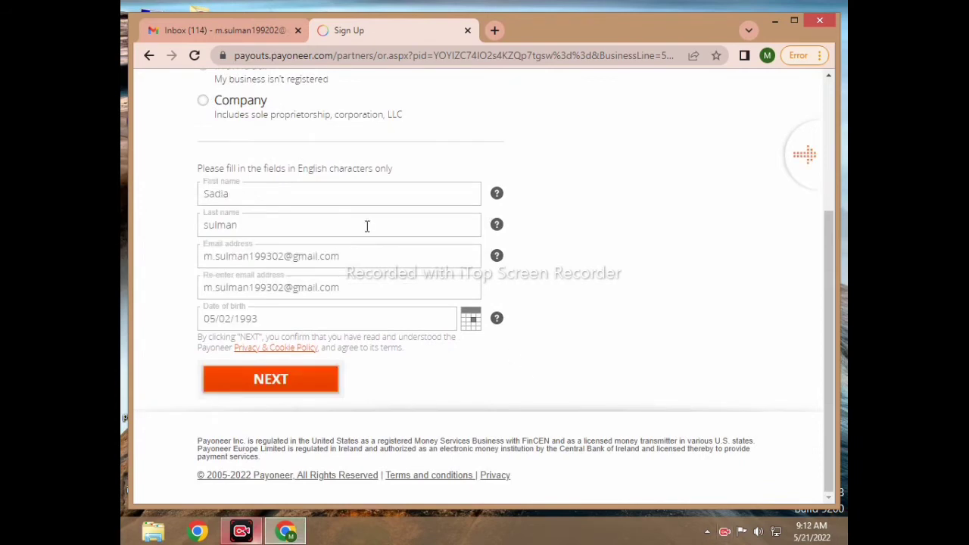
{"action": "left_click", "coordinate": [273, 383]}
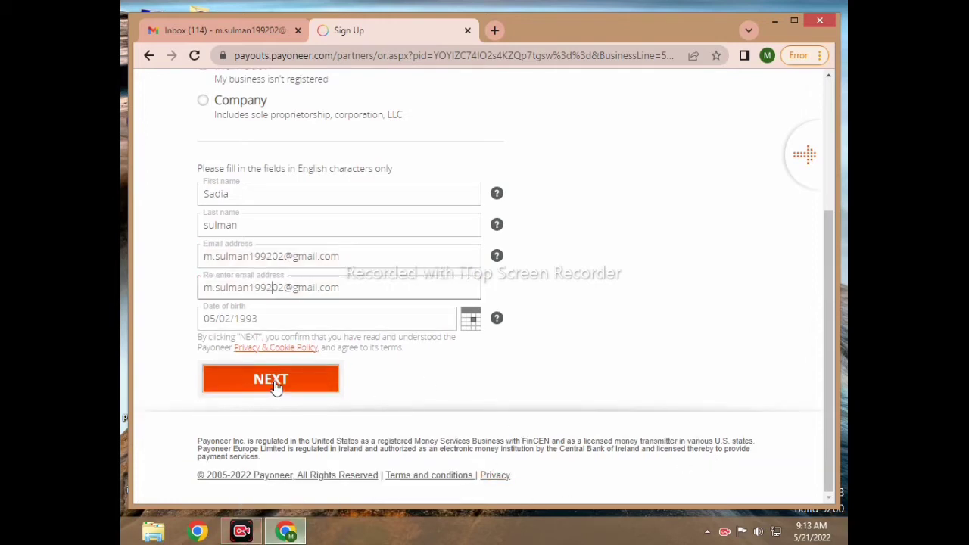
{"action": "left_click", "coordinate": [276, 384]}
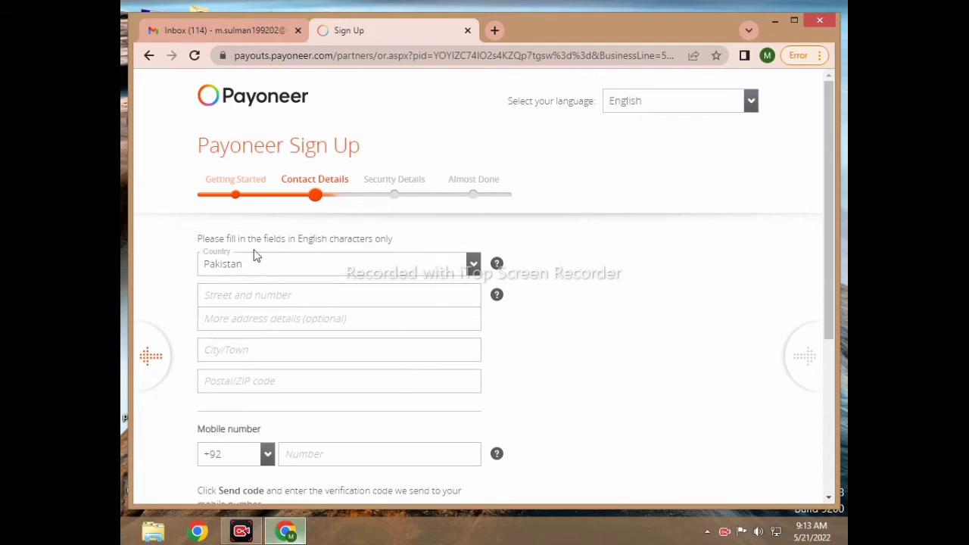
Go through the street, city, postal code, mobile number and verification code fields of the contact details form
{"action": "left_click", "coordinate": [262, 296]}
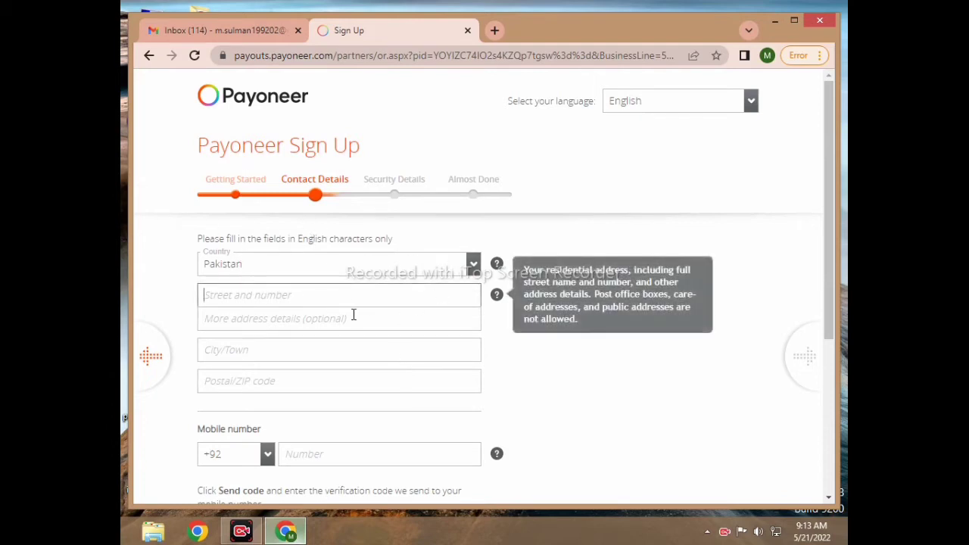
{"action": "left_click", "coordinate": [226, 359]}
{"action": "scroll", "coordinate": [272, 393], "scroll_direction": "down", "scroll_amount": 1}
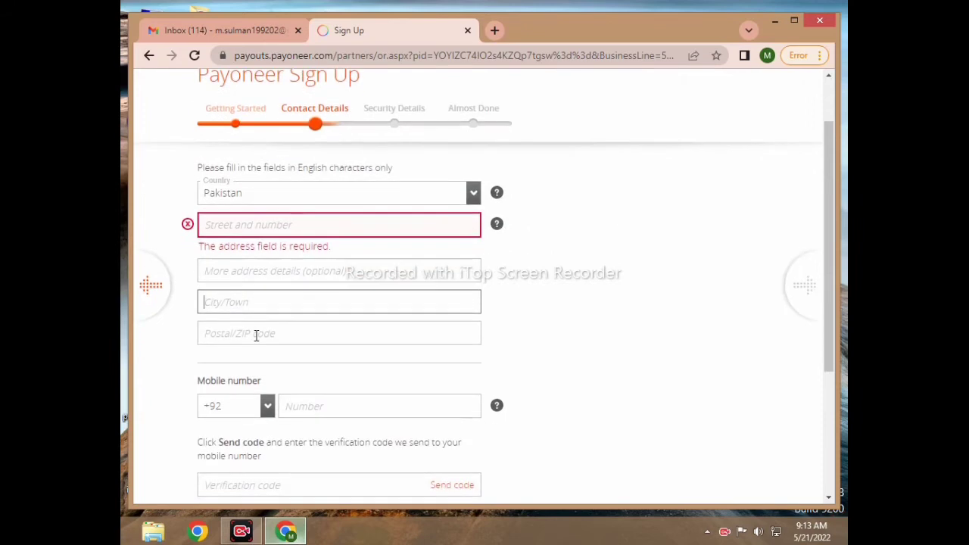
{"action": "left_click", "coordinate": [255, 343]}
{"action": "scroll", "coordinate": [254, 343], "scroll_direction": "down", "scroll_amount": 1}
{"action": "left_click", "coordinate": [363, 354]}
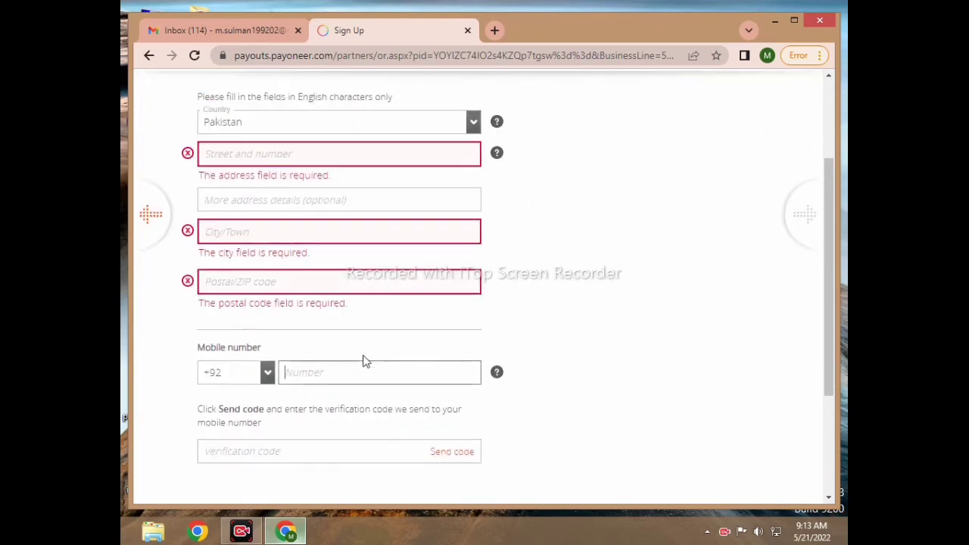
{"action": "scroll", "coordinate": [280, 393], "scroll_direction": "up", "scroll_amount": 2}
{"action": "scroll", "coordinate": [283, 406], "scroll_direction": "down", "scroll_amount": 4}
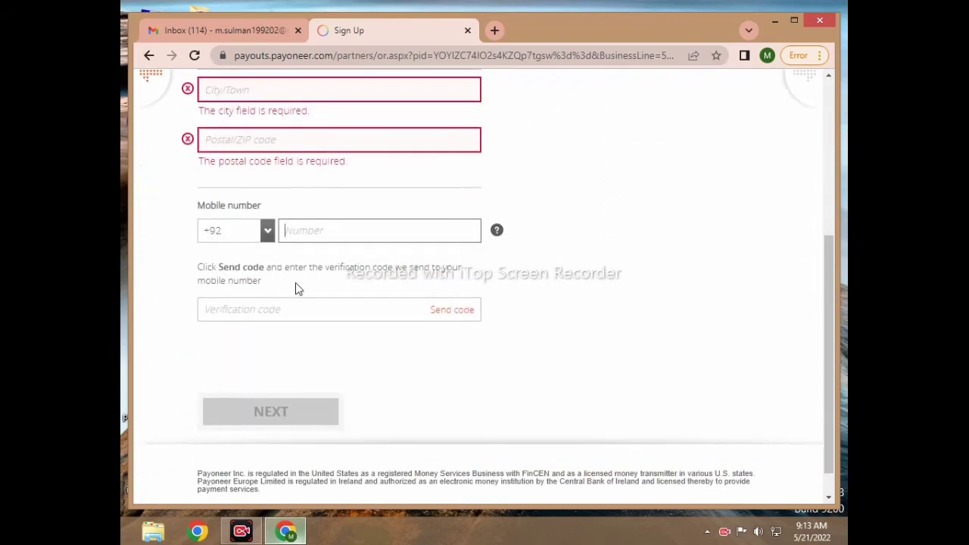
{"action": "left_click", "coordinate": [292, 323]}
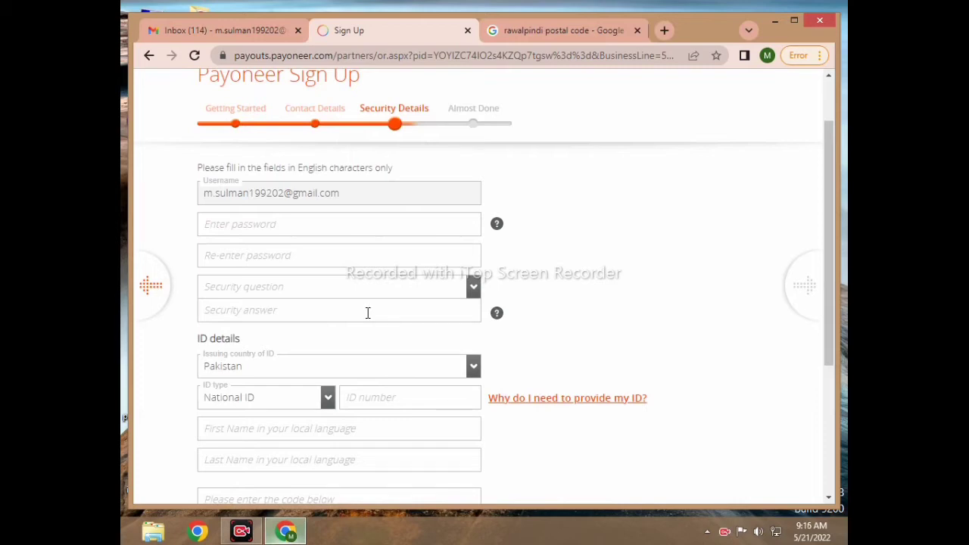
Check the Google results for the Rawalpindi postal code and return to the sign-up form
{"action": "left_click", "coordinate": [571, 29]}
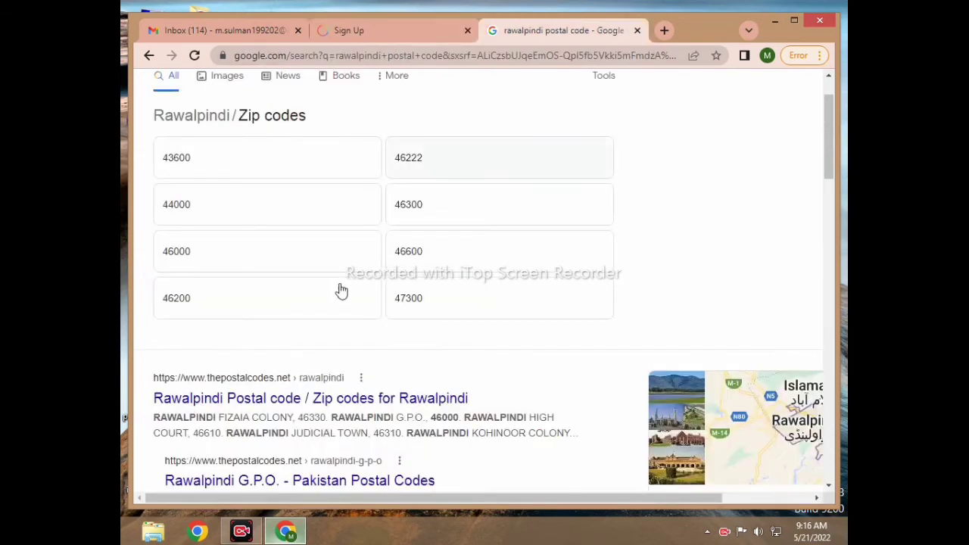
{"action": "scroll", "coordinate": [340, 287], "scroll_direction": "up", "scroll_amount": 2}
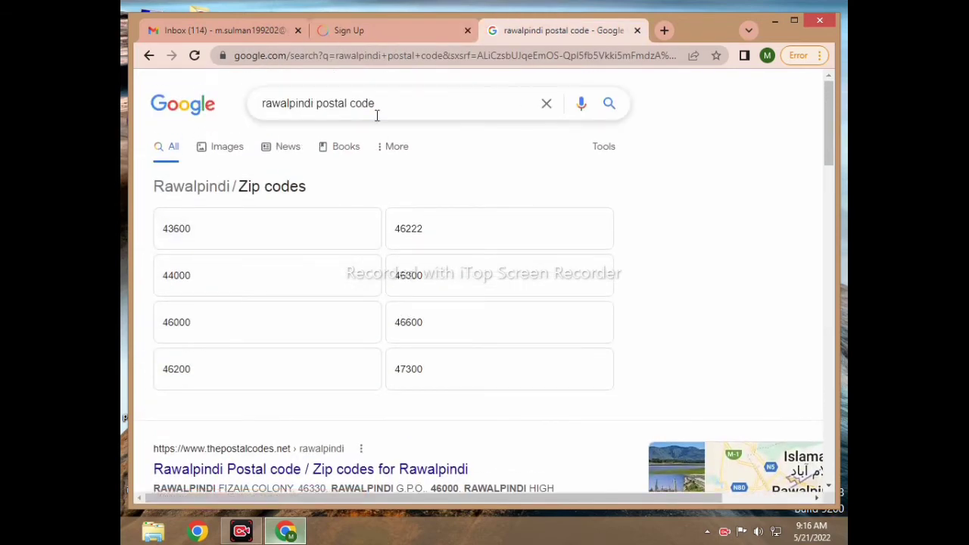
{"action": "left_click", "coordinate": [354, 31]}
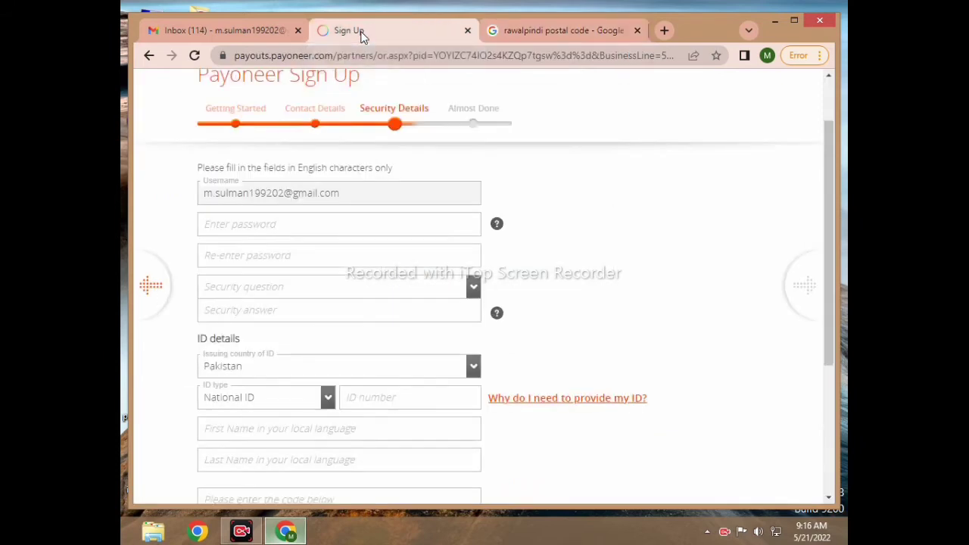
Choose the security question "What street did your best friend in high school live on?" and go through the password, answer and ID number fields
{"action": "left_click", "coordinate": [281, 224]}
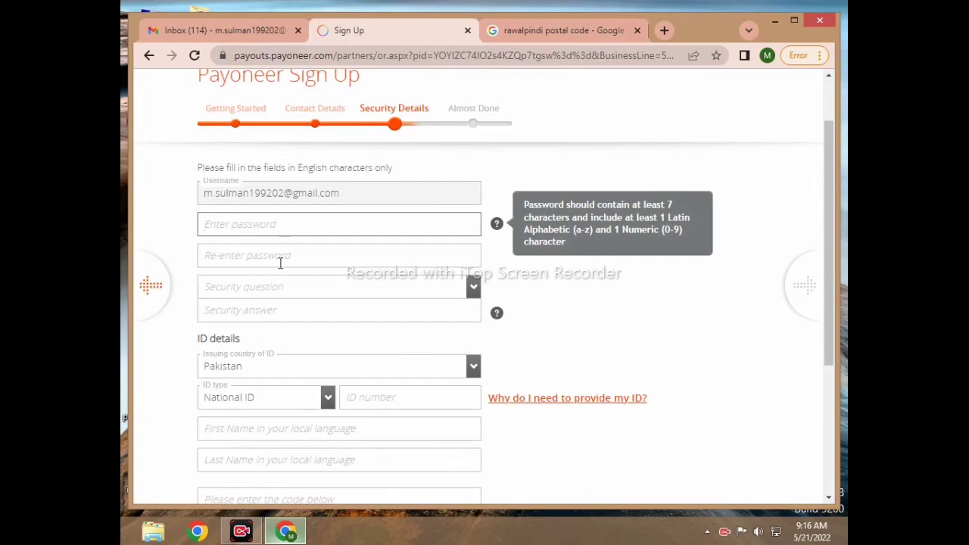
{"action": "left_click", "coordinate": [276, 291]}
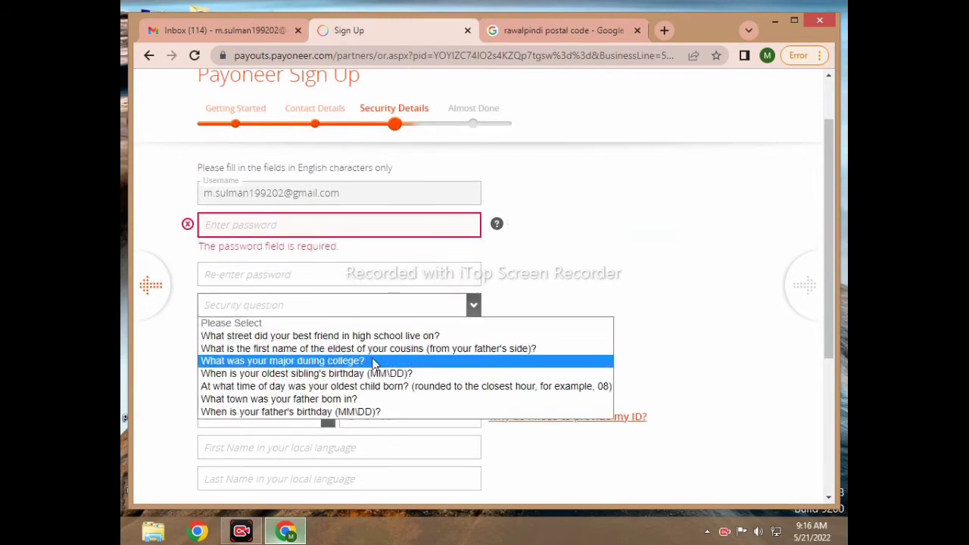
{"action": "left_click", "coordinate": [336, 338]}
{"action": "left_click", "coordinate": [282, 337]}
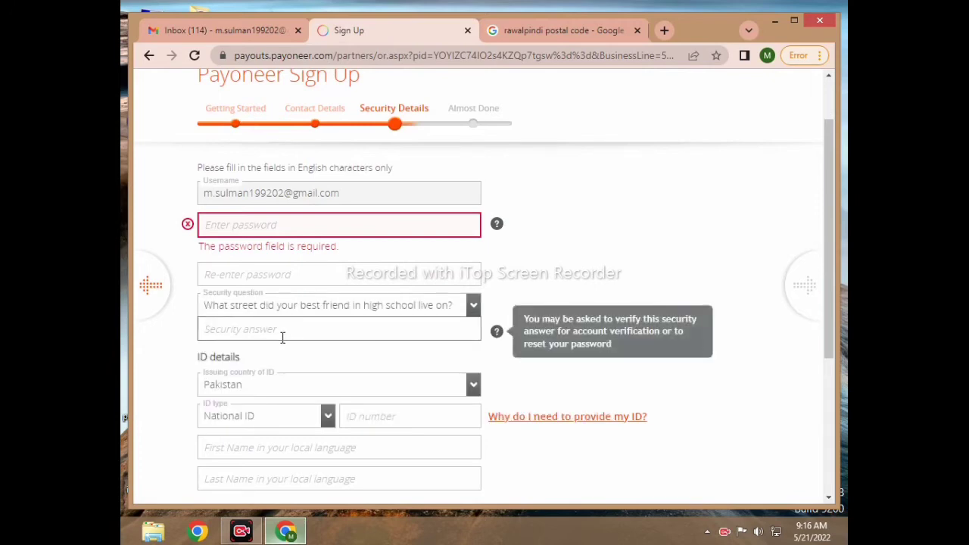
{"action": "scroll", "coordinate": [273, 341], "scroll_direction": "down", "scroll_amount": 1}
{"action": "left_click", "coordinate": [385, 359]}
{"action": "scroll", "coordinate": [381, 361], "scroll_direction": "down", "scroll_amount": 3}
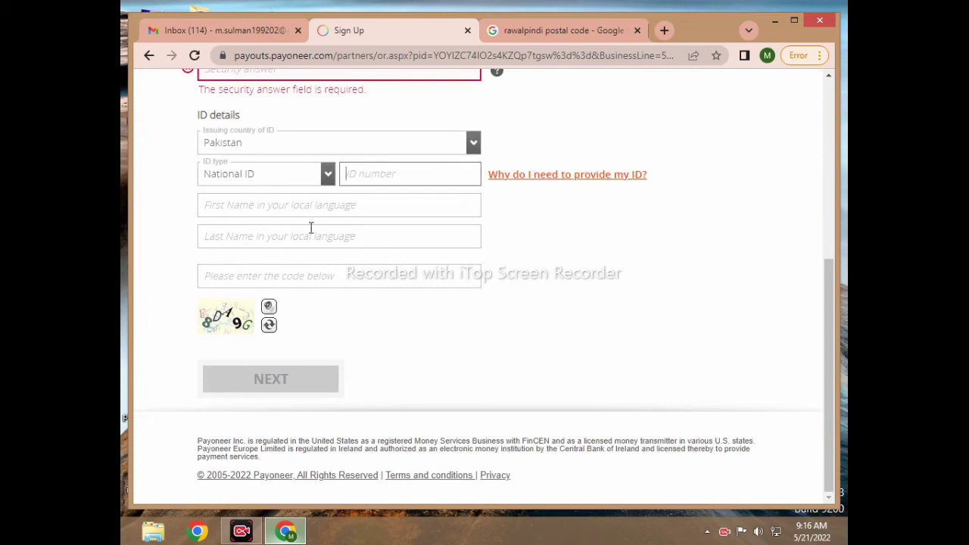
Enter the captcha code from the image on the security details form
{"action": "left_click", "coordinate": [576, 30]}
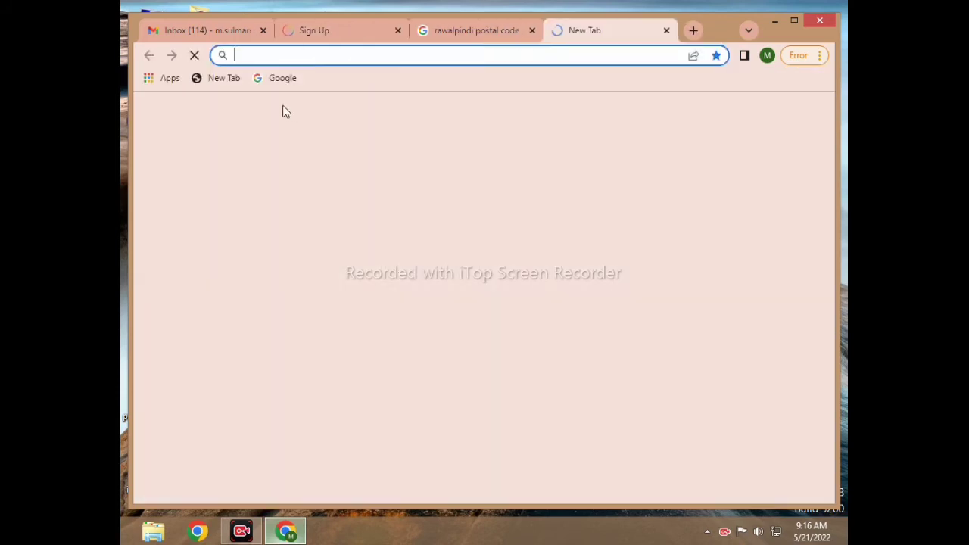
{"action": "left_click", "coordinate": [384, 30]}
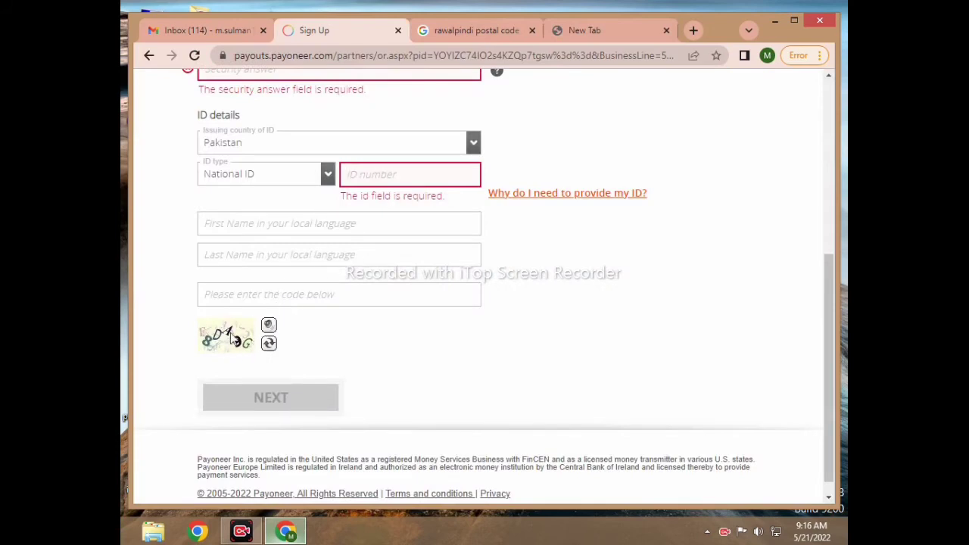
{"action": "left_click", "coordinate": [232, 294]}
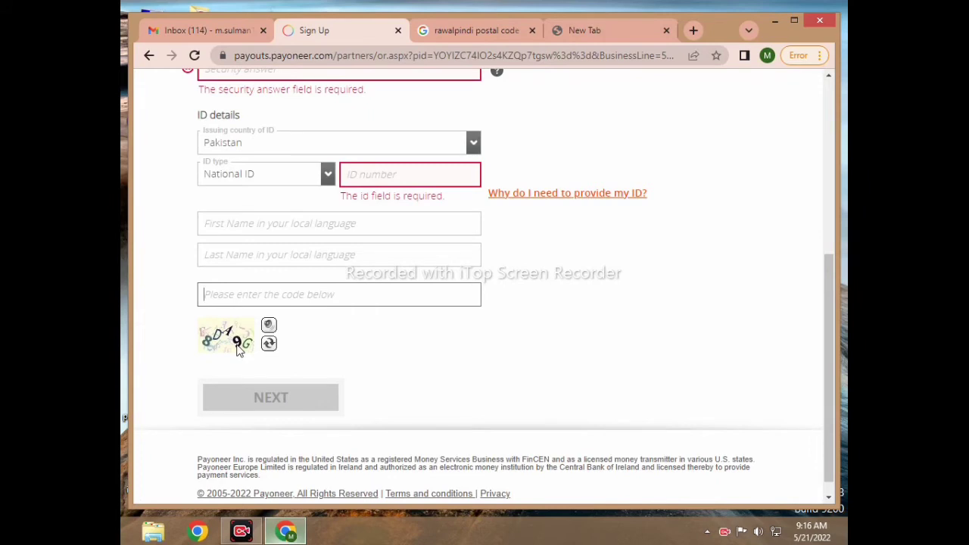
{"action": "type", "text": "8da"}
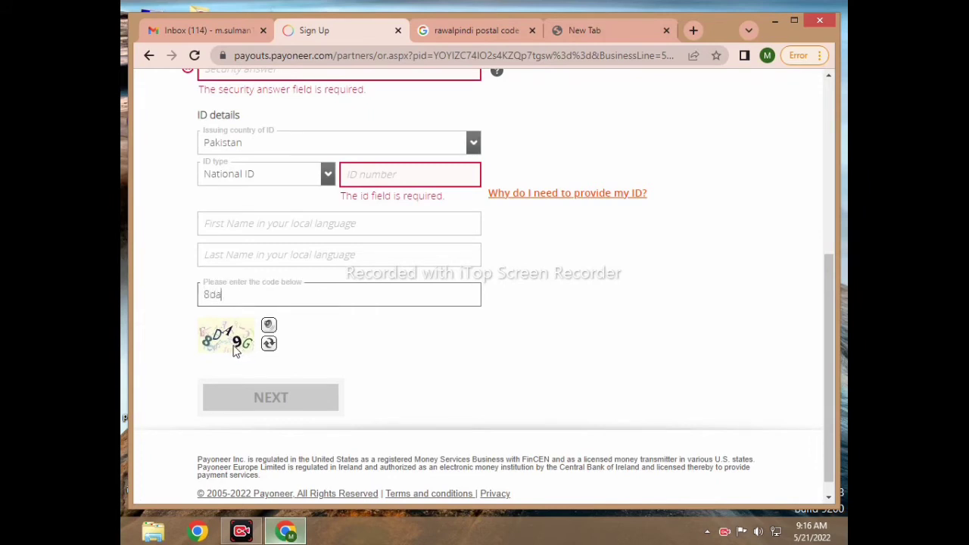
{"action": "type", "text": "9g"}
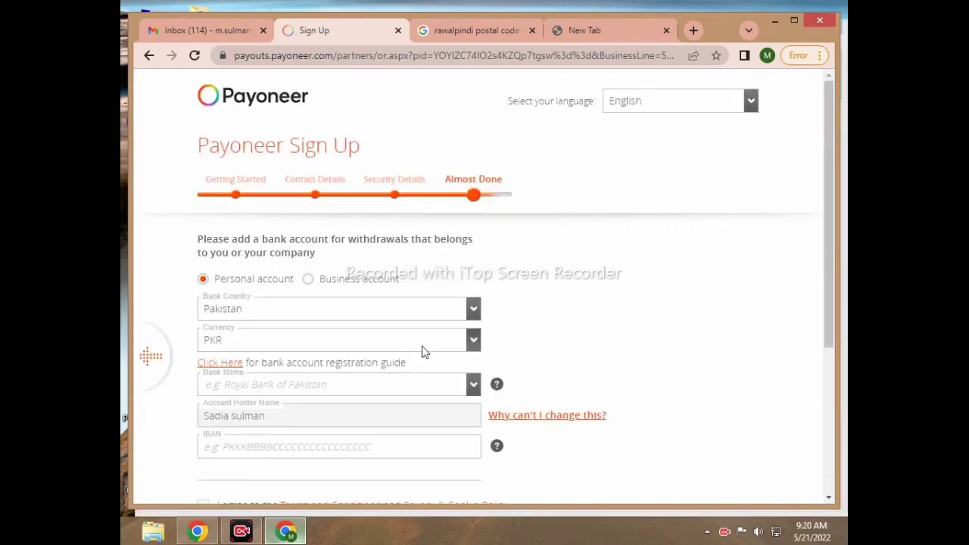
Set the currency of the personal withdrawal bank account to USD
{"action": "scroll", "coordinate": [401, 292], "scroll_direction": "down", "scroll_amount": 3}
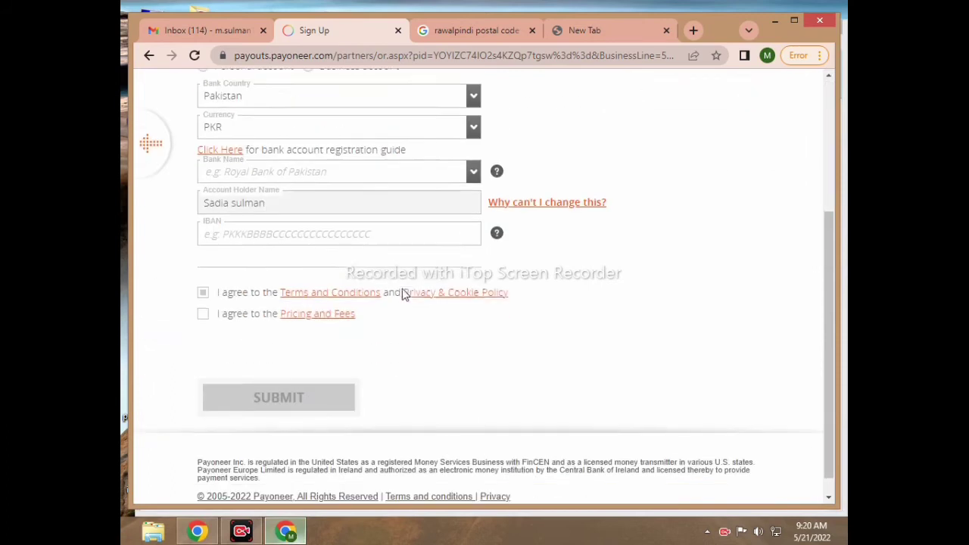
{"action": "scroll", "coordinate": [266, 298], "scroll_direction": "up", "scroll_amount": 2}
{"action": "scroll", "coordinate": [267, 297], "scroll_direction": "up", "scroll_amount": 1}
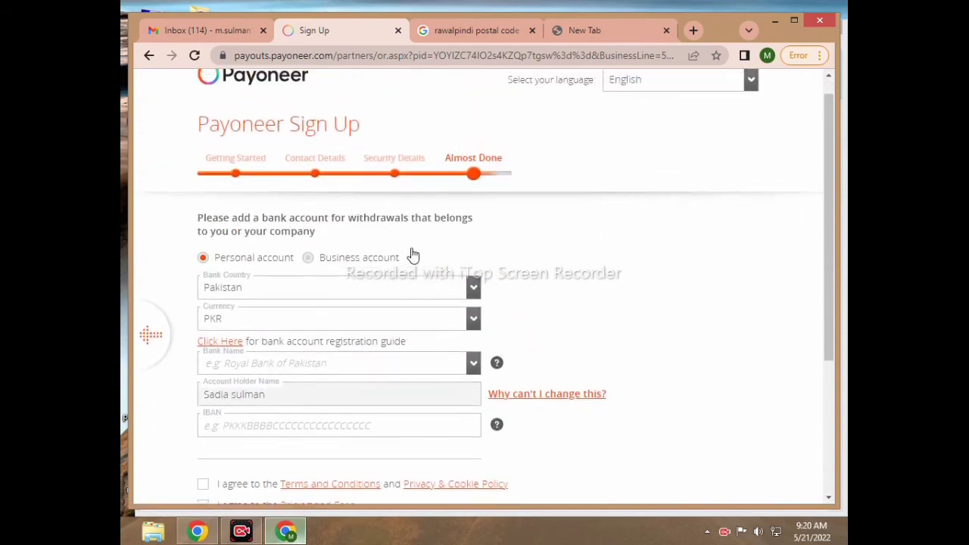
{"action": "left_click", "coordinate": [272, 326]}
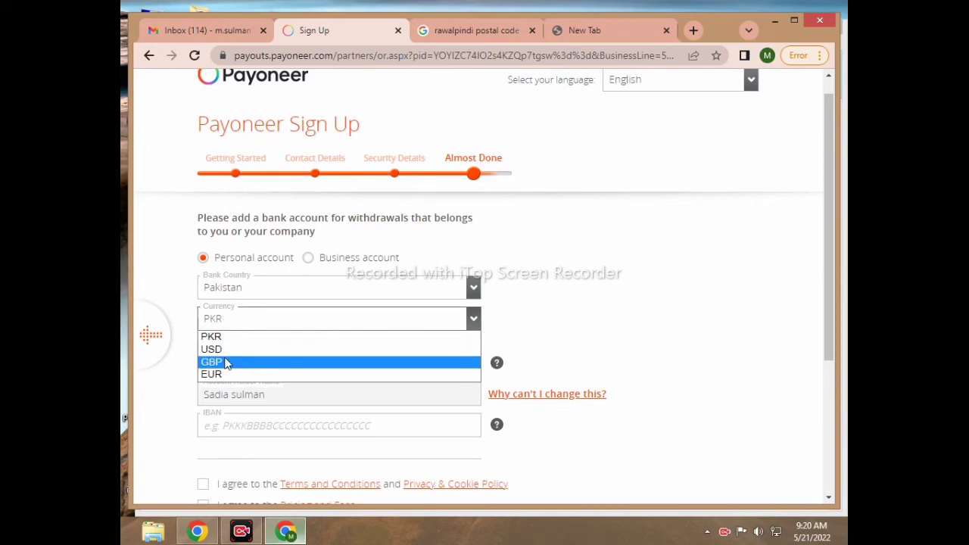
{"action": "left_click", "coordinate": [225, 350]}
{"action": "left_click", "coordinate": [218, 317]}
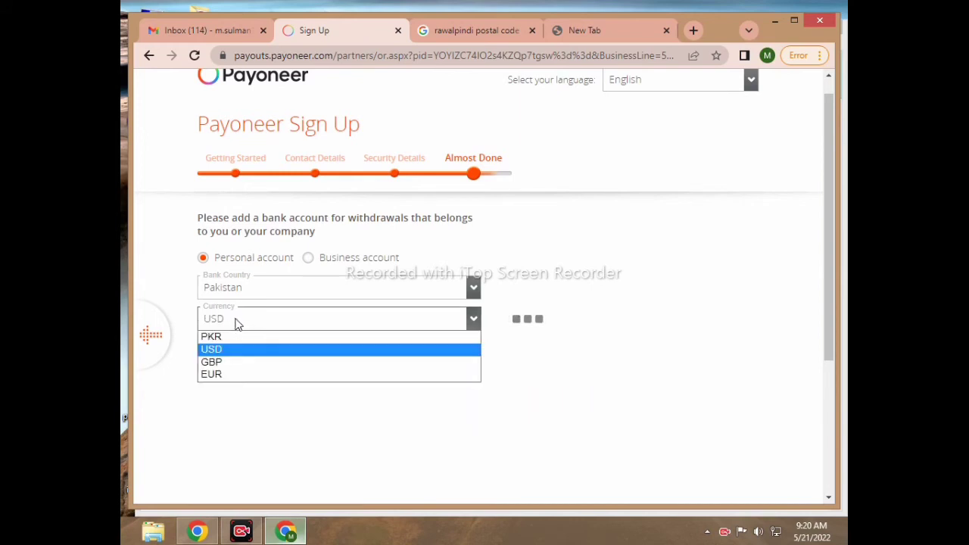
{"action": "left_click", "coordinate": [636, 338]}
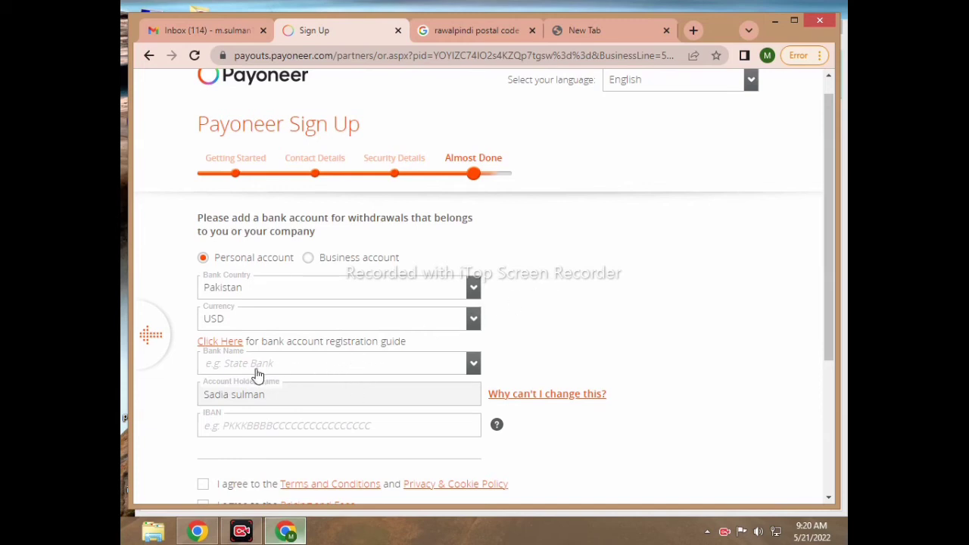
Search the bank names for "NAY" and choose NayaPay as the withdrawal bank
{"action": "left_click", "coordinate": [229, 366]}
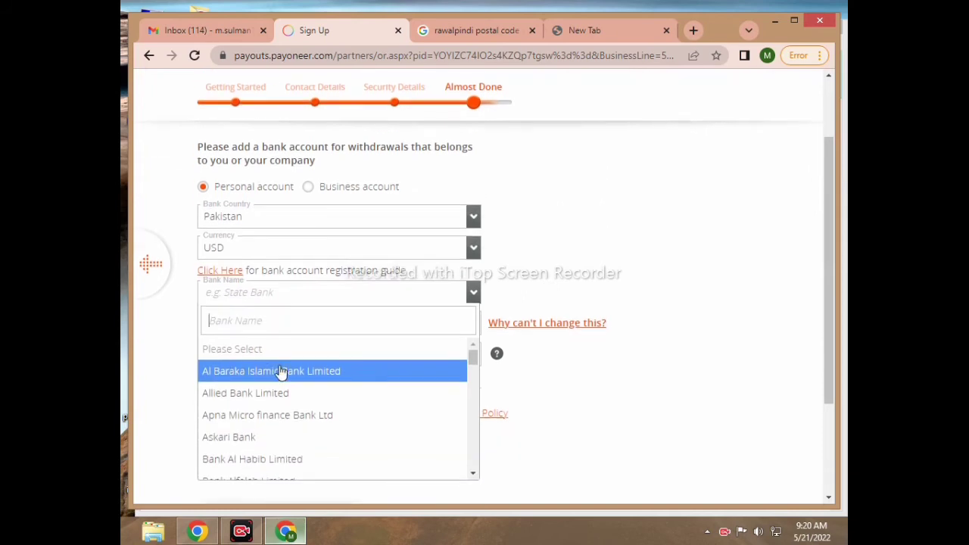
{"action": "type", "text": "NAY"}
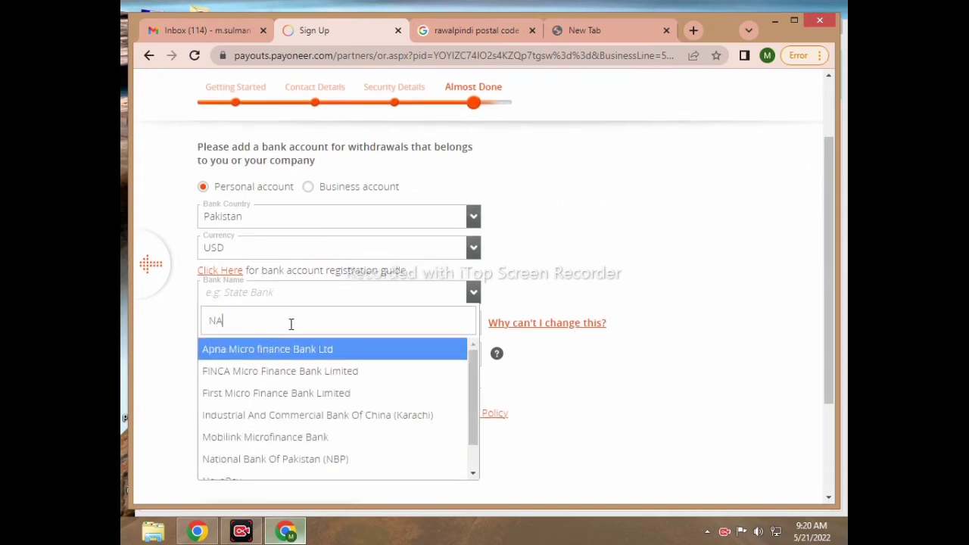
{"action": "left_click", "coordinate": [241, 350]}
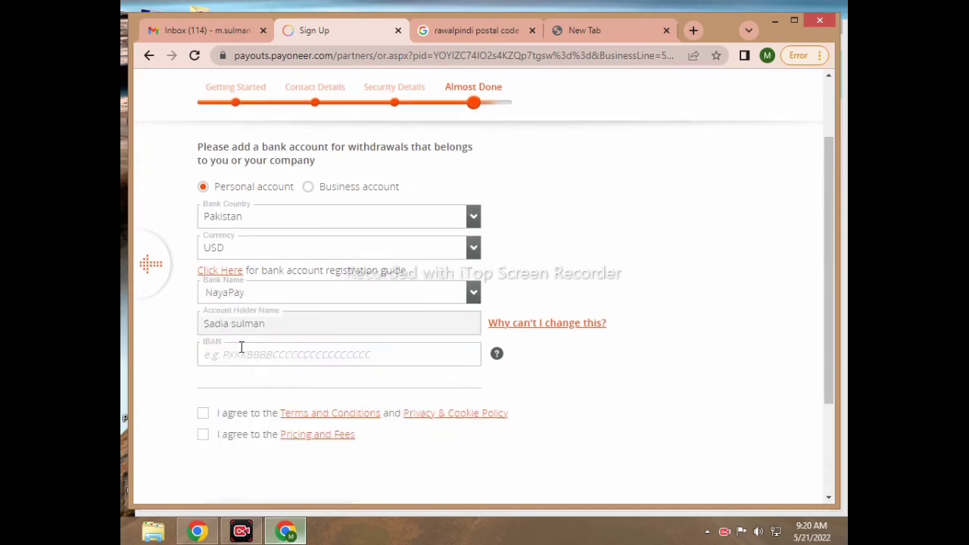
Agree to the Pricing and Fees and to the Terms and Conditions and Privacy & Cookie Policy
{"action": "scroll", "coordinate": [333, 352], "scroll_direction": "down", "scroll_amount": 1}
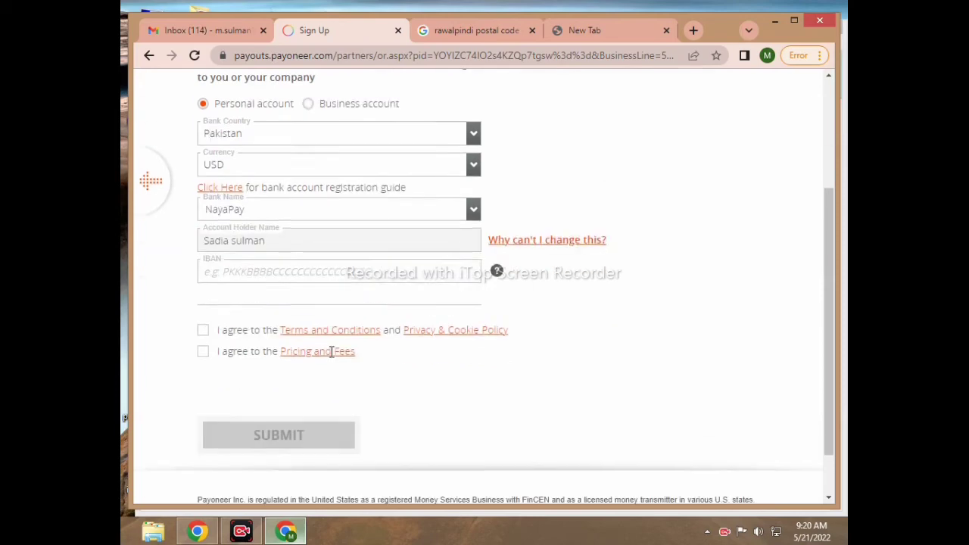
{"action": "scroll", "coordinate": [227, 431], "scroll_direction": "up", "scroll_amount": 2}
{"action": "scroll", "coordinate": [225, 431], "scroll_direction": "down", "scroll_amount": 3}
{"action": "left_click", "coordinate": [210, 292]}
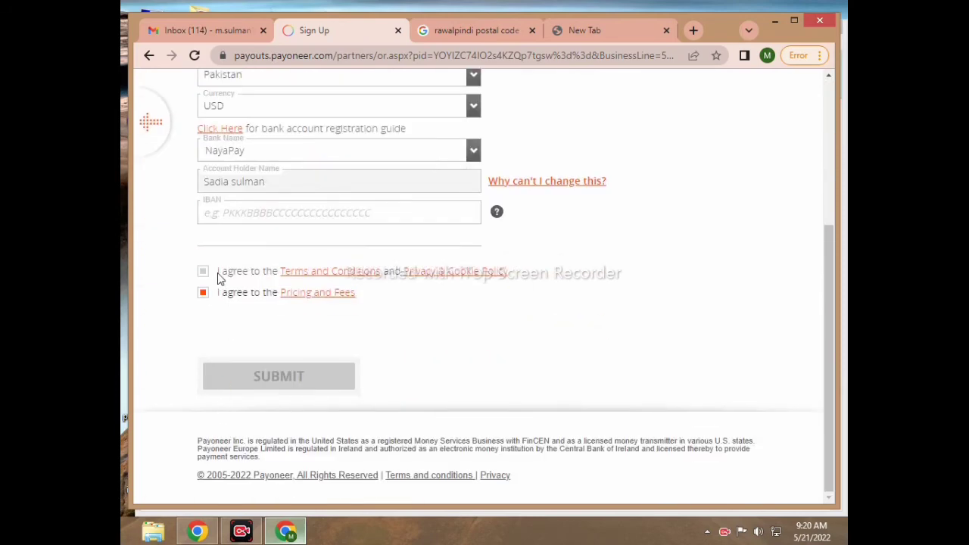
{"action": "left_click", "coordinate": [218, 273]}
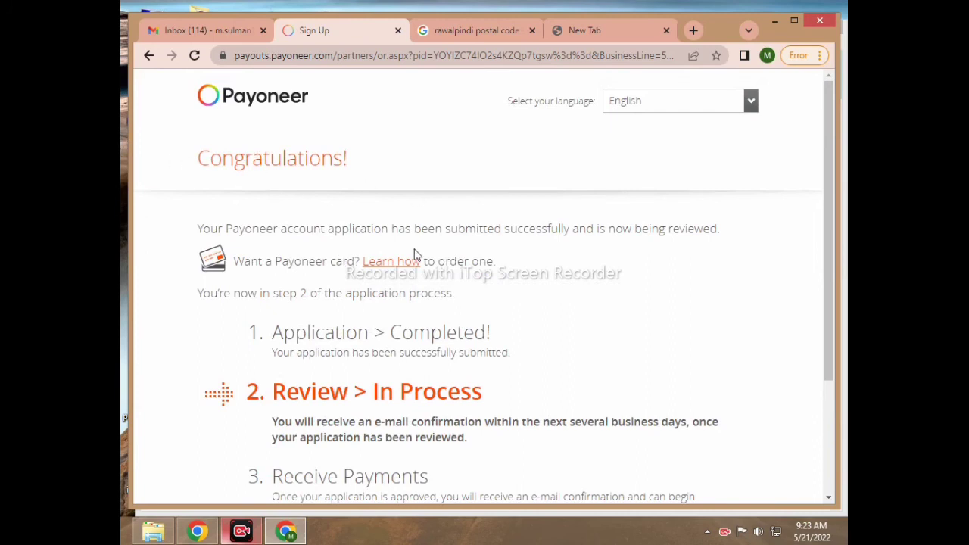
Read through the application process stages on the confirmation page
{"action": "scroll", "coordinate": [445, 215], "scroll_direction": "down", "scroll_amount": 3}
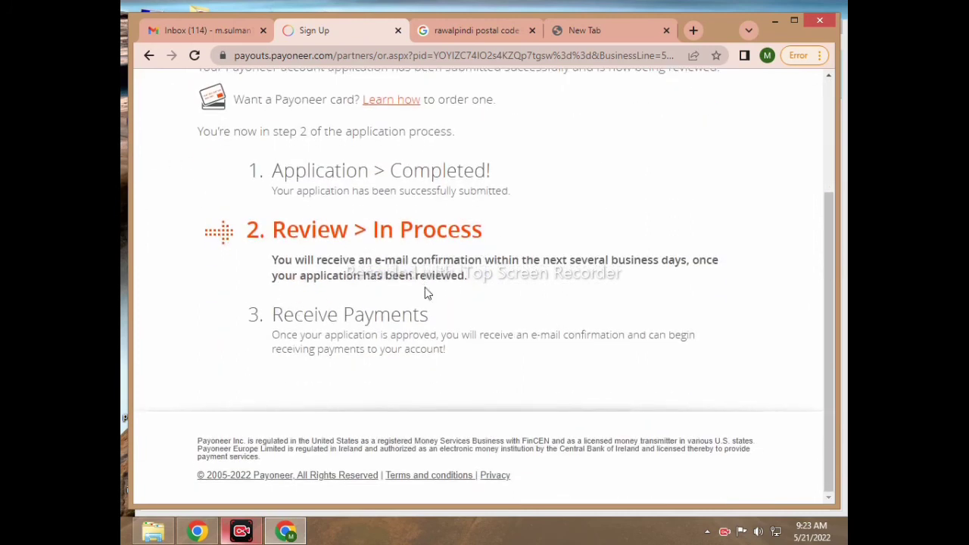
{"action": "scroll", "coordinate": [439, 339], "scroll_direction": "up", "scroll_amount": 3}
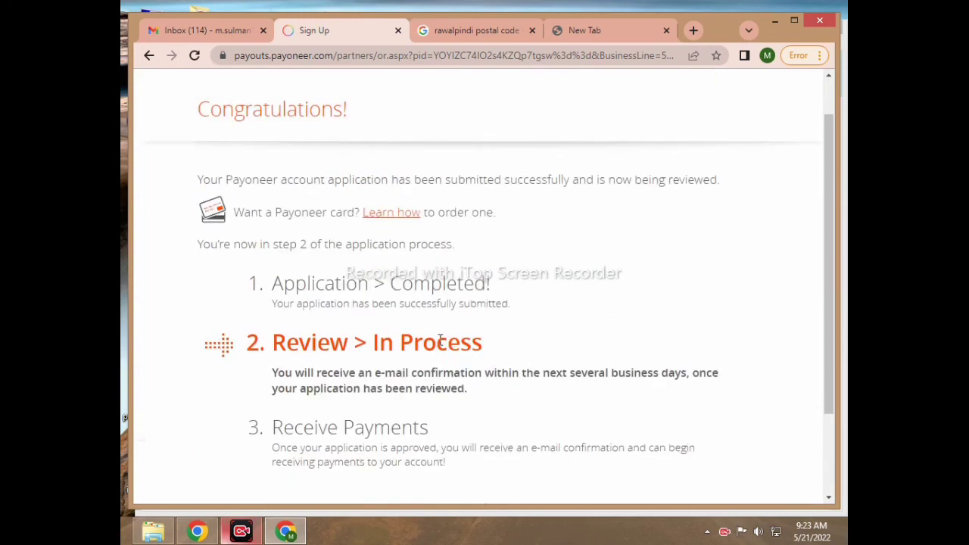